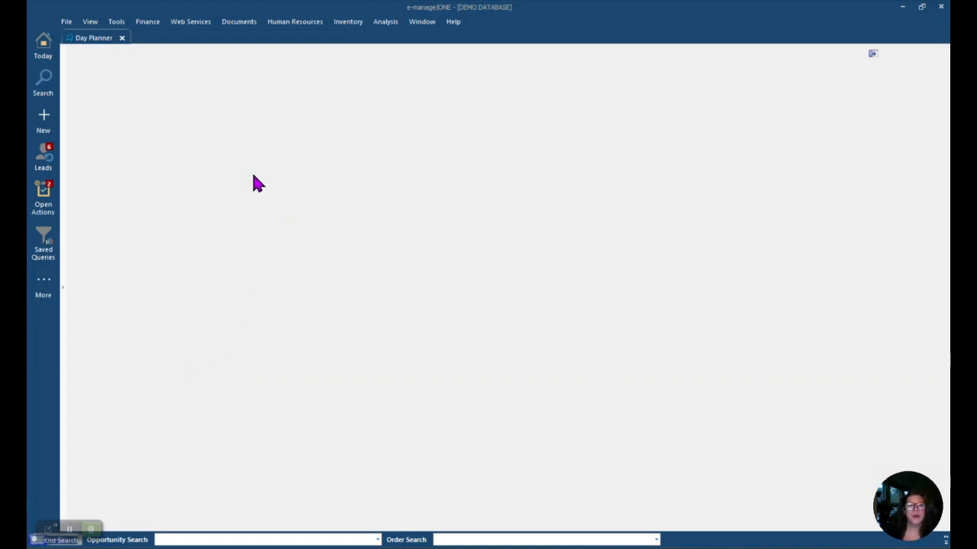
Run a new prospect Google search for "corepower yoga" with the location "dallas, tx".
left_click(44, 120)
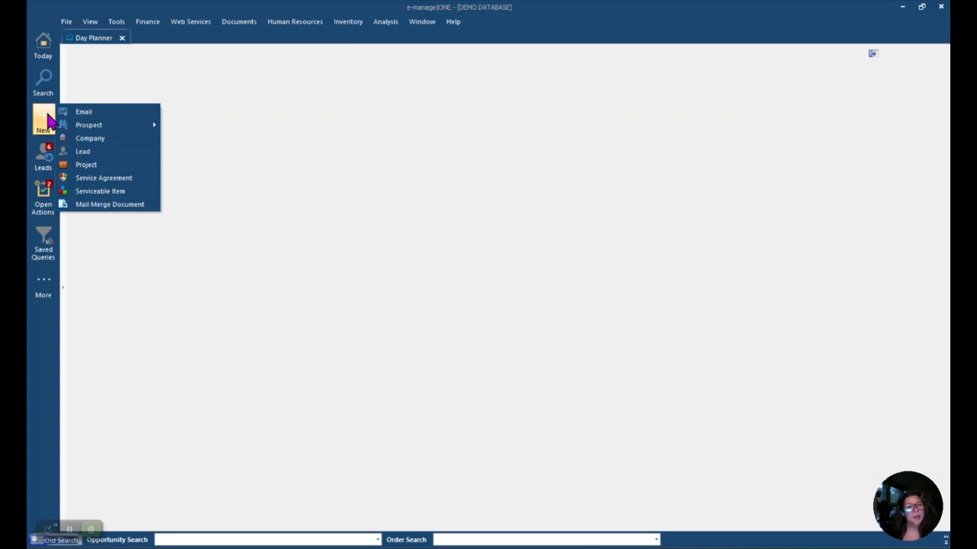
mouse_move(85, 131)
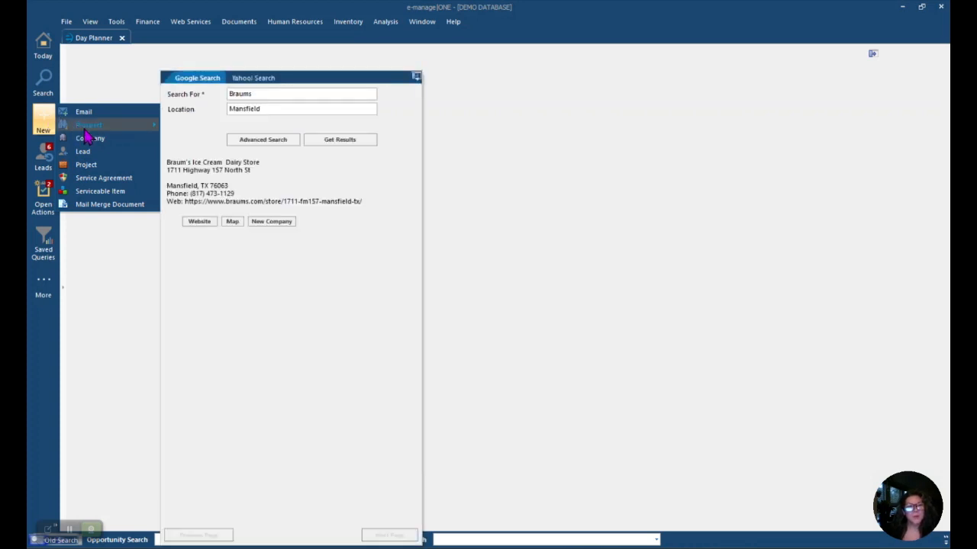
left_click_drag(244, 96, 383, 100)
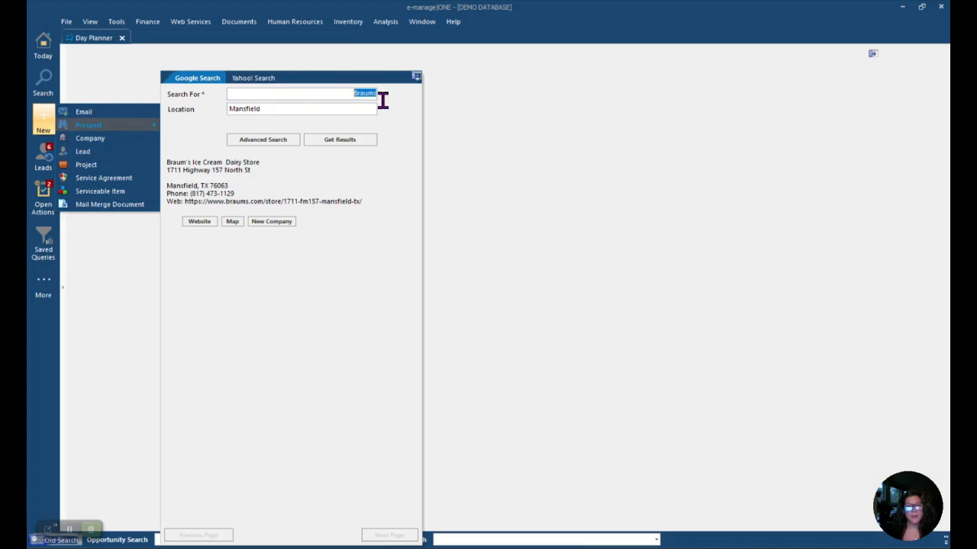
type("cord")
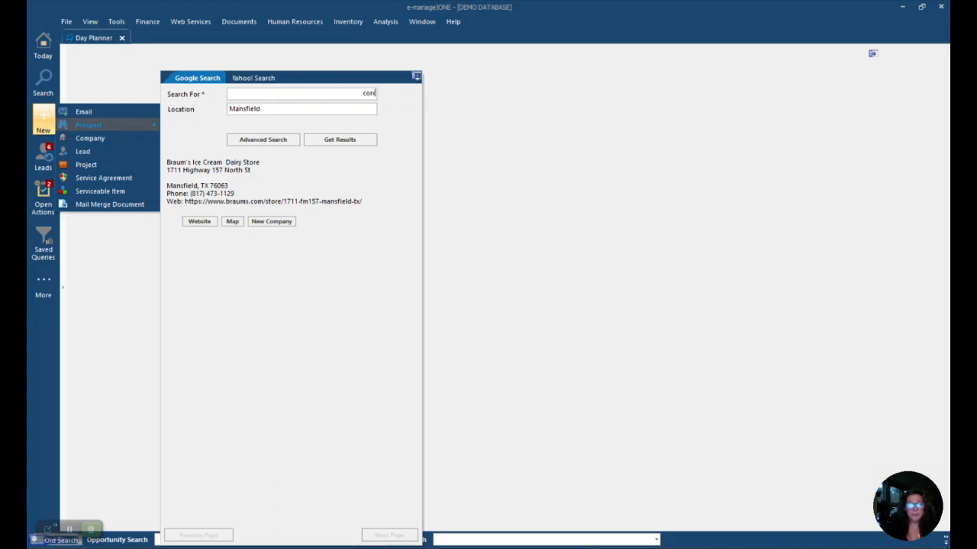
type("power yoga")
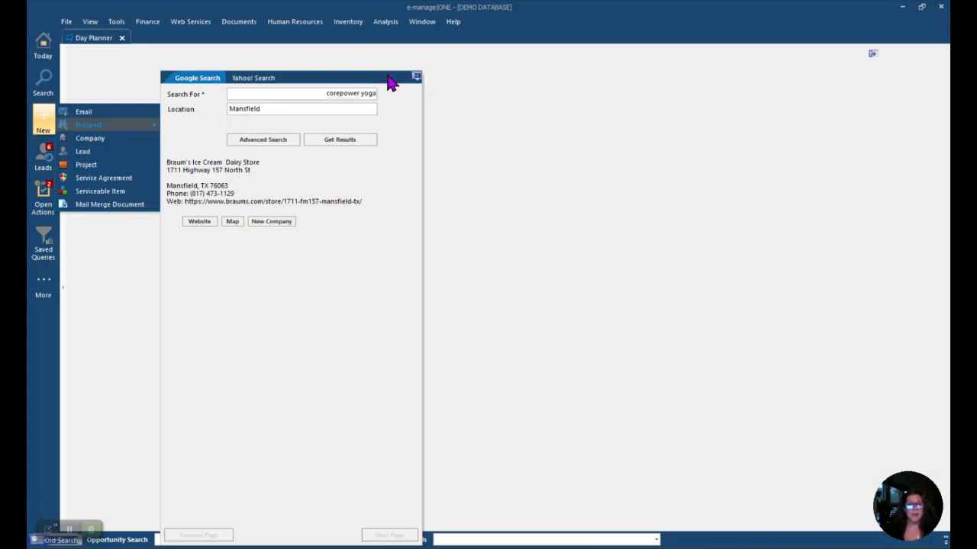
double_click(262, 107)
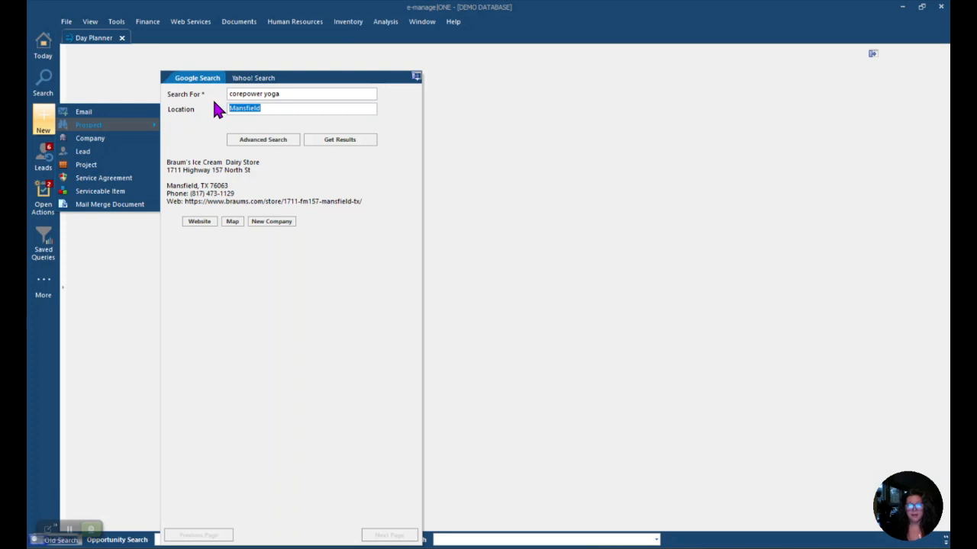
key("BackSpace")
type("dallas")
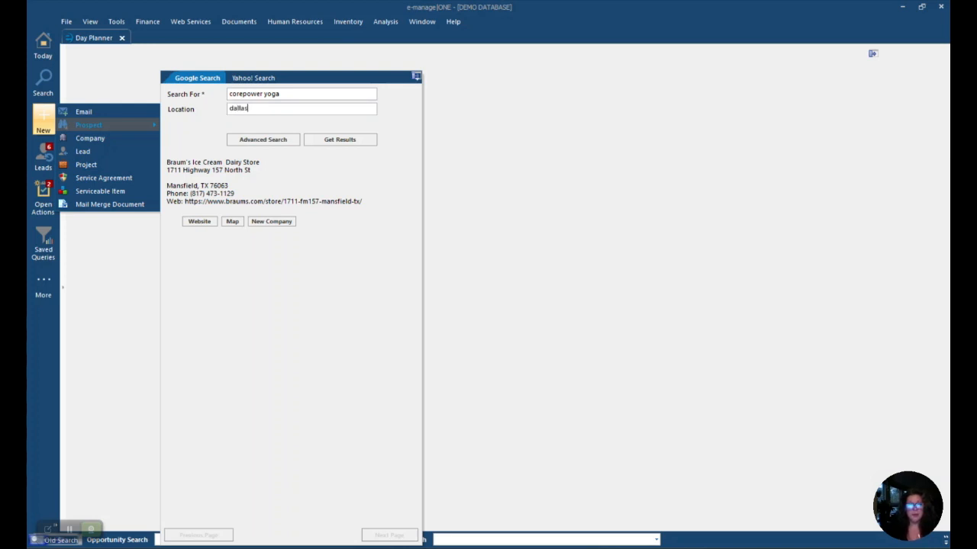
type(", tx")
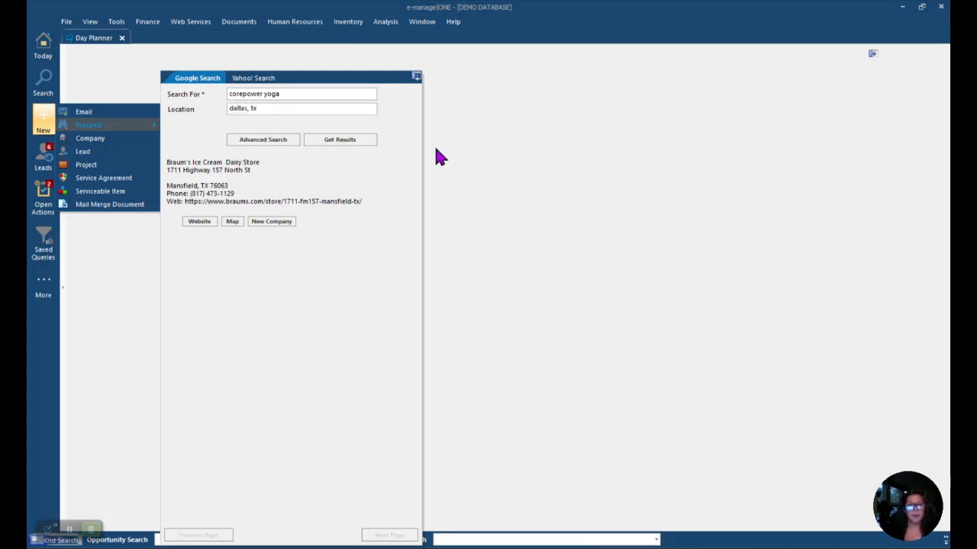
left_click(355, 140)
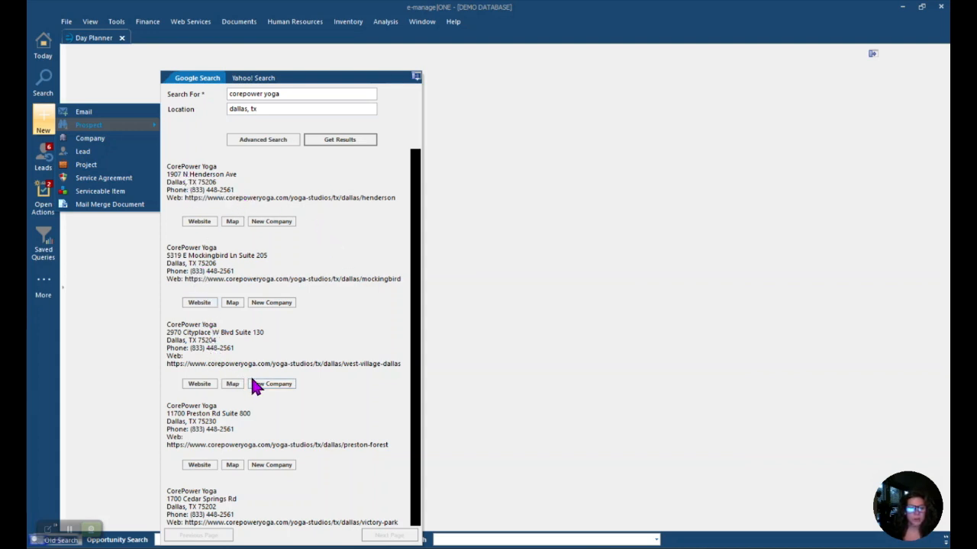
Create a new company from the second CorePower Yoga search result and set its company type to Customer / Bill To.
left_click(259, 303)
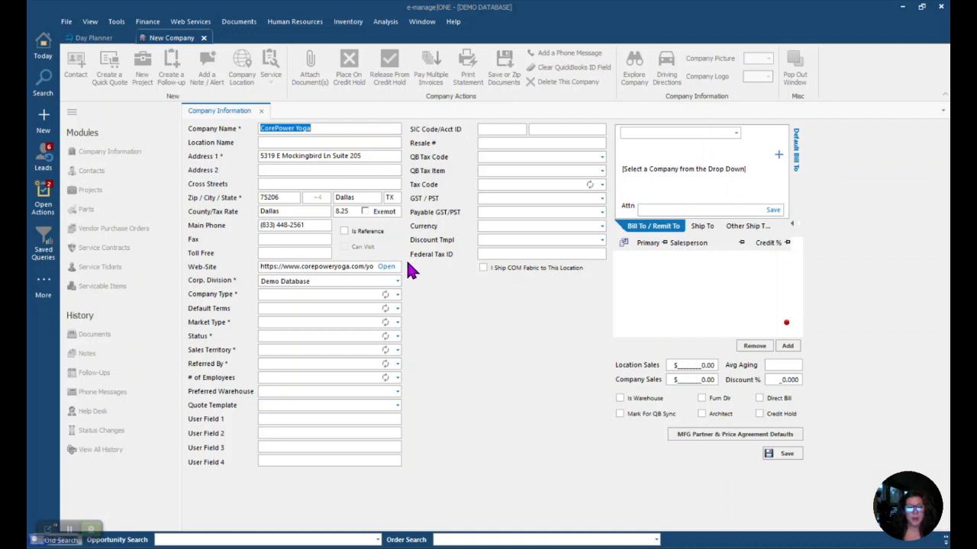
left_click(397, 295)
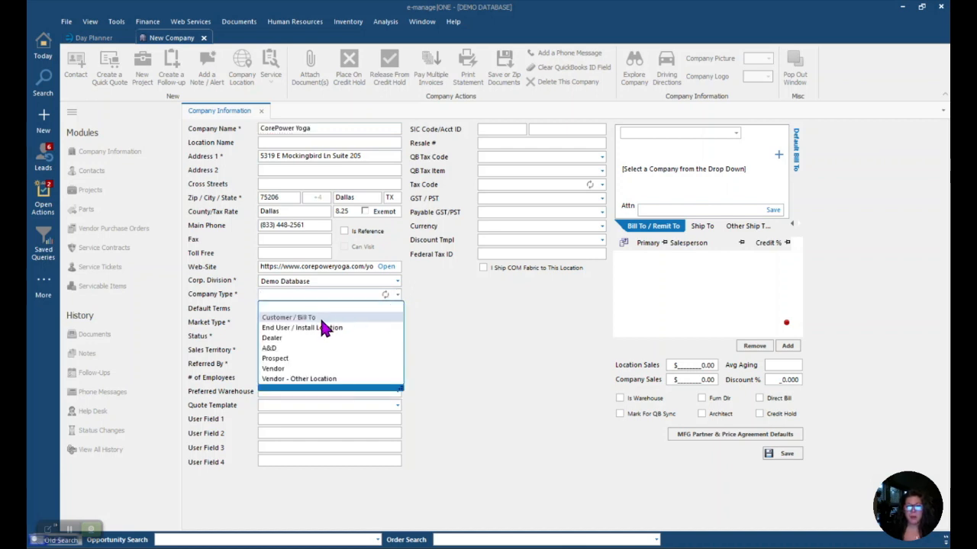
left_click(317, 320)
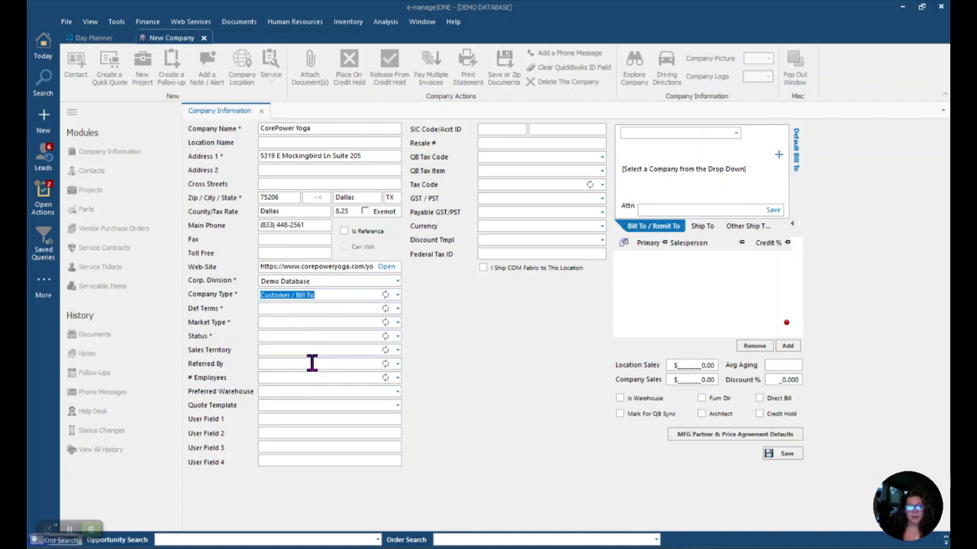
Switch the company type to Vendor to view its extra fields and return it to Customer / Bill To.
left_click(397, 303)
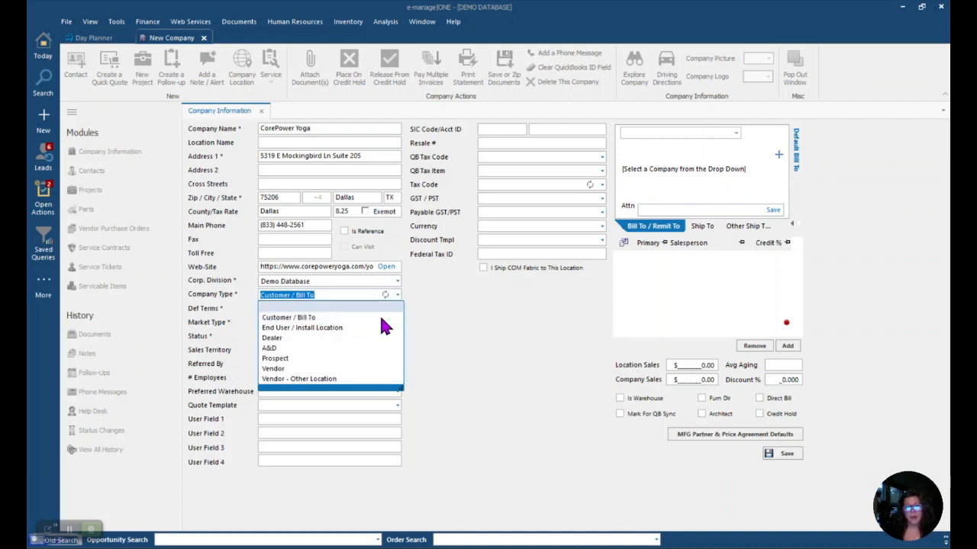
left_click(276, 369)
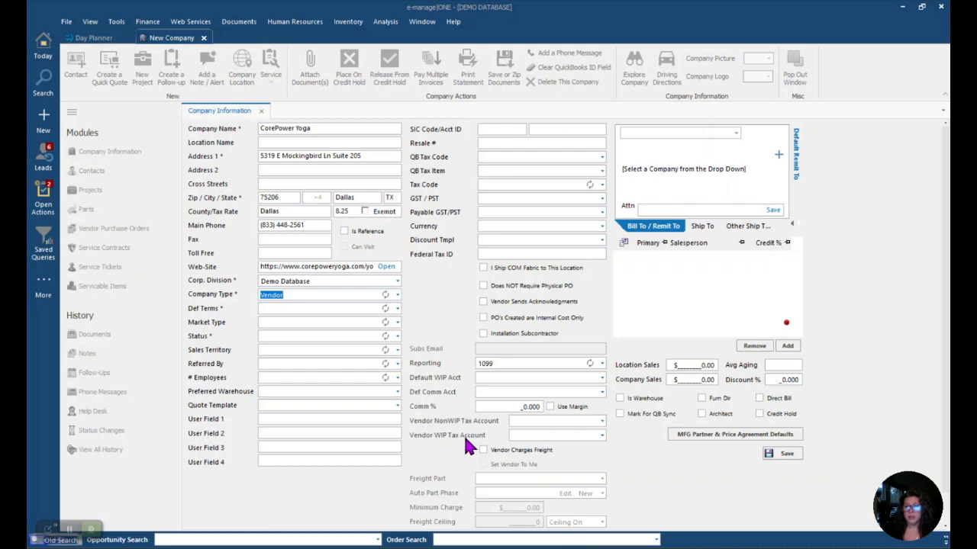
left_click(396, 296)
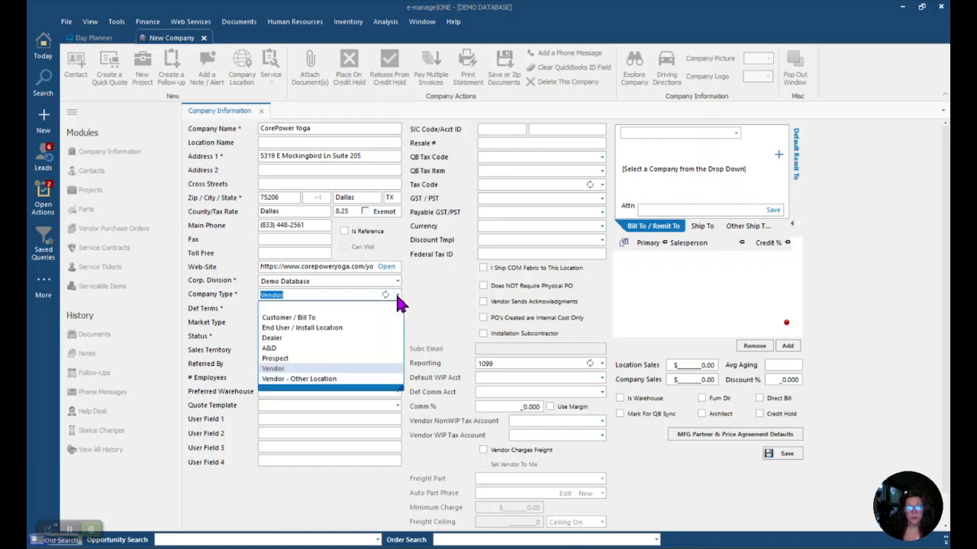
left_click(316, 319)
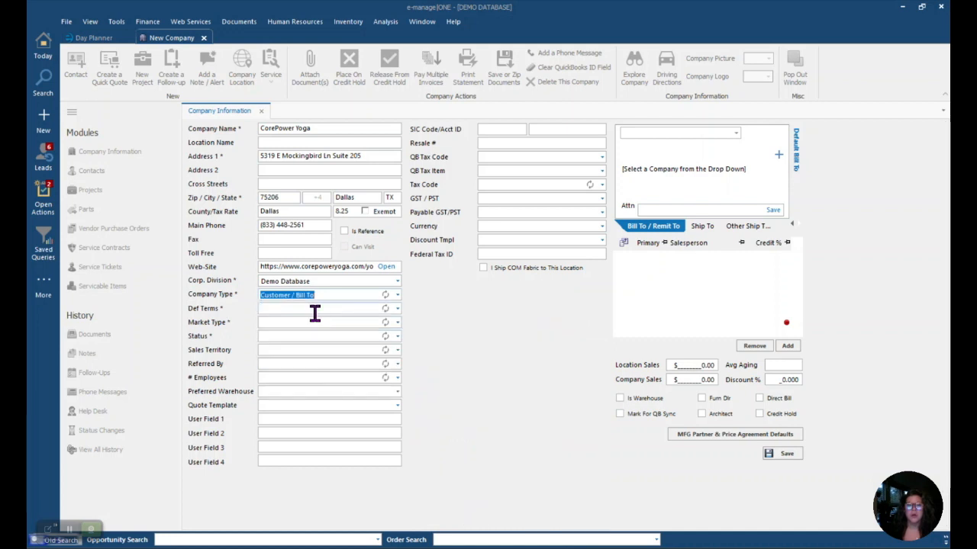
Set the company's default terms to Net 30, market type to Furniture and status to Active.
left_click(397, 309)
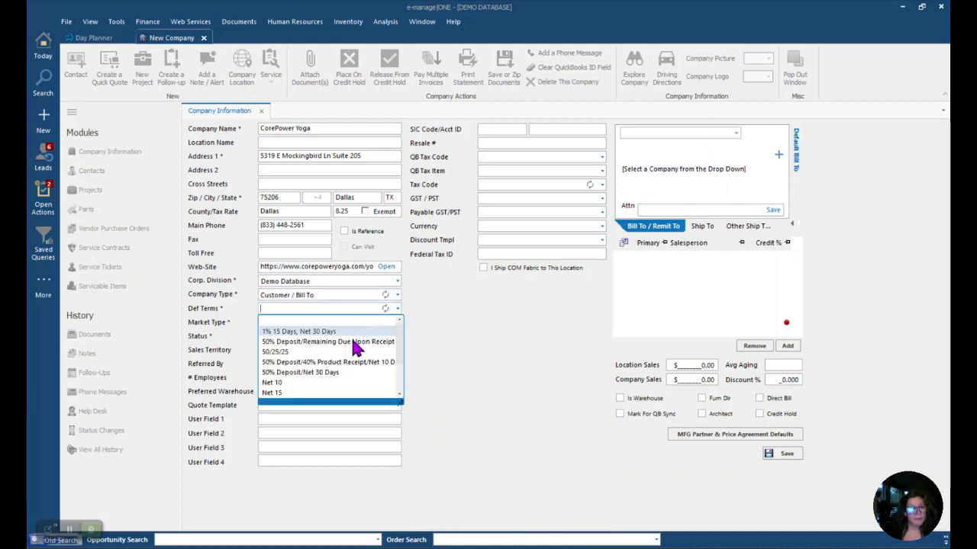
scroll(317, 359, "down", 1)
left_click(274, 373)
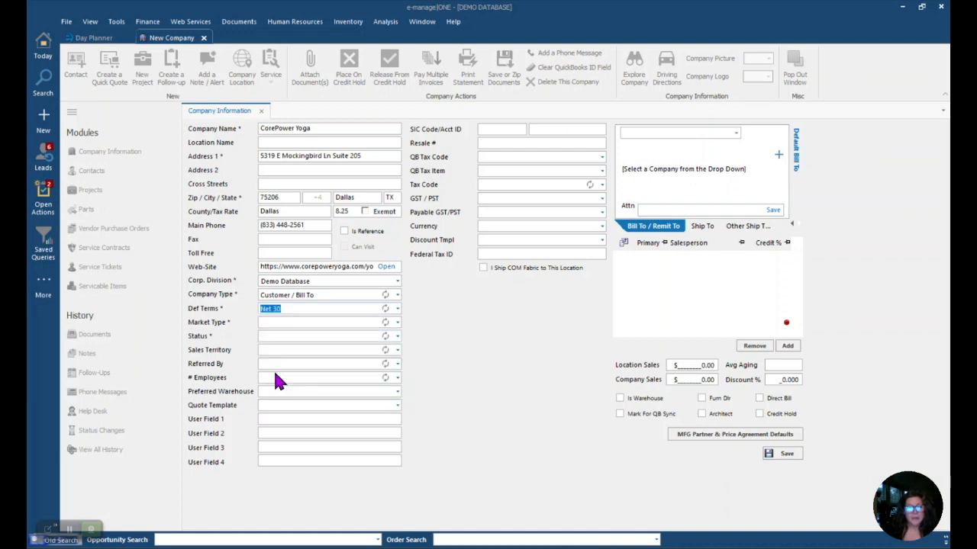
left_click(397, 322)
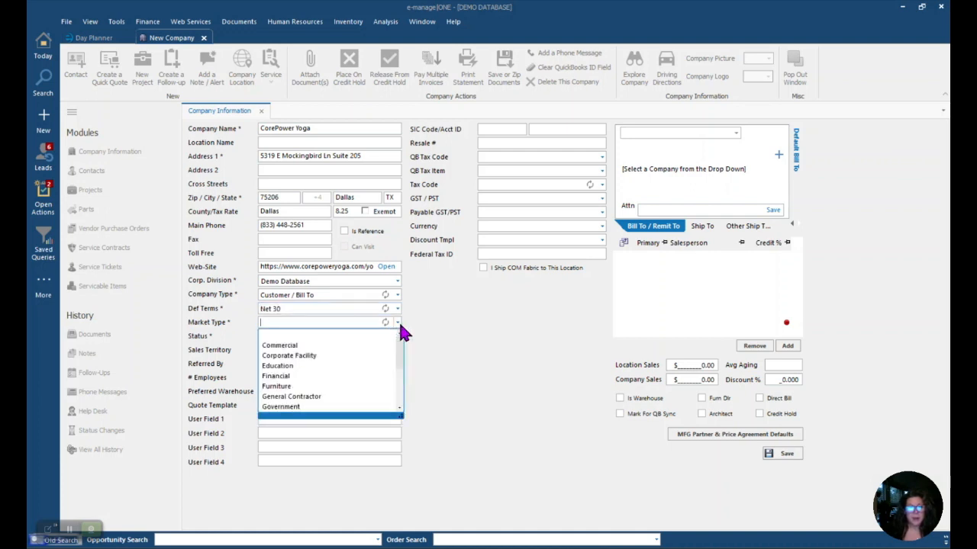
left_click(303, 389)
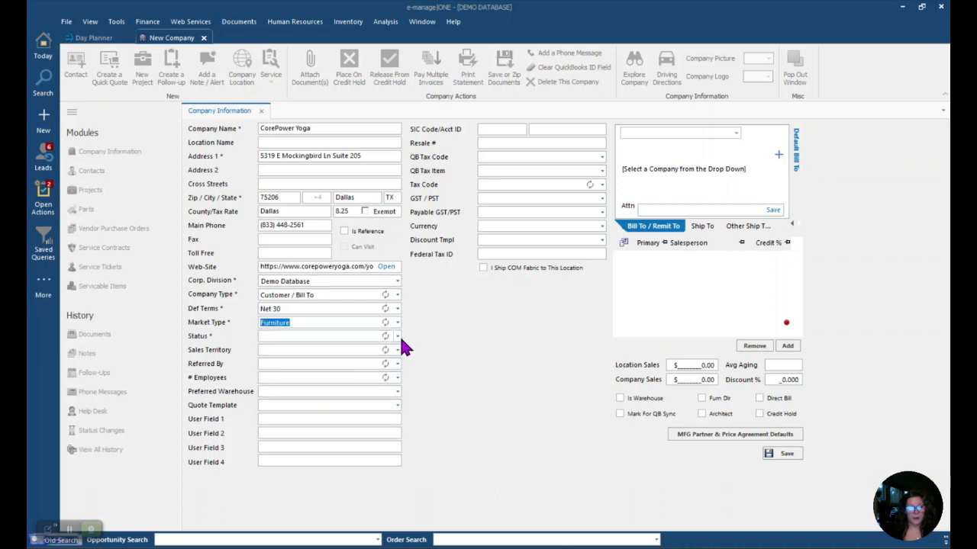
left_click(397, 337)
left_click(317, 357)
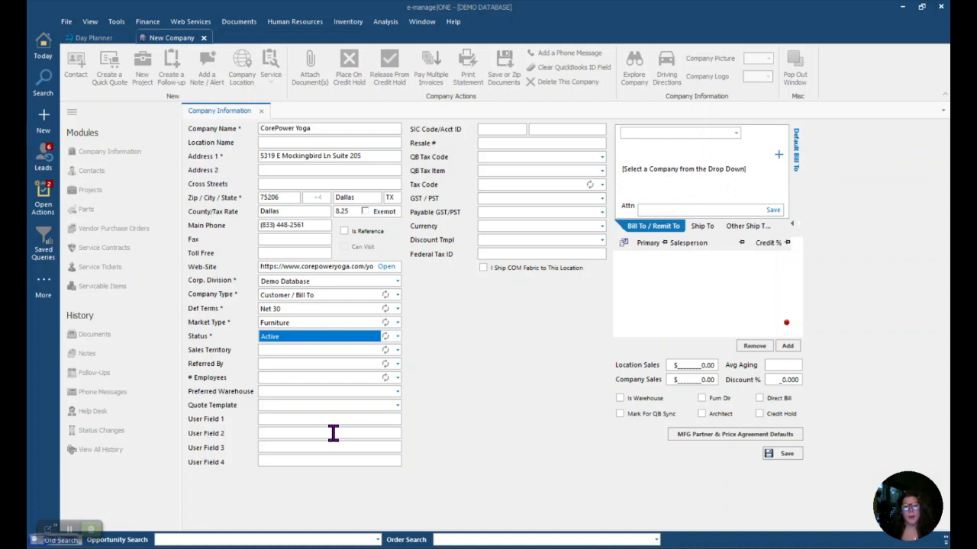
Examine the GST / PST and Payable GST/PST options and the list of companies available as default bill-to.
left_click(602, 200)
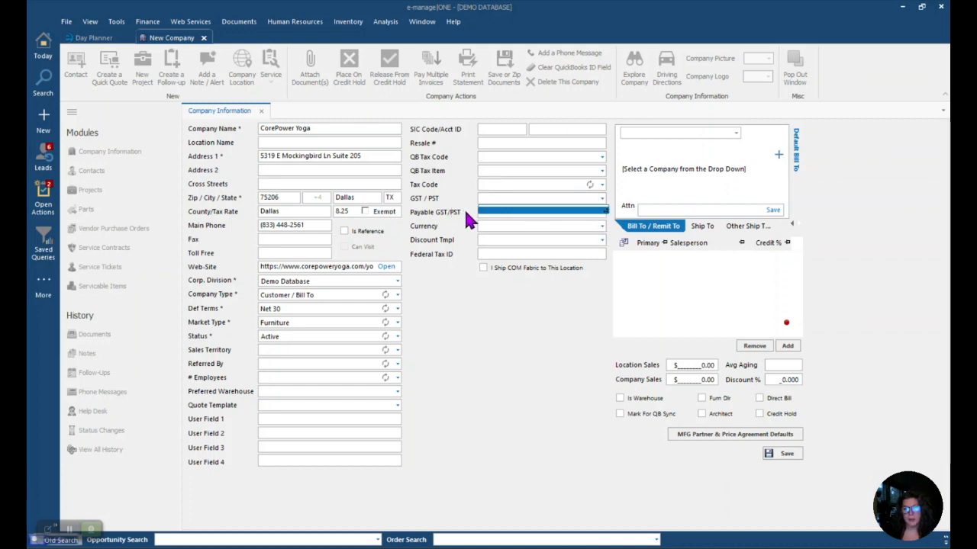
left_click(599, 199)
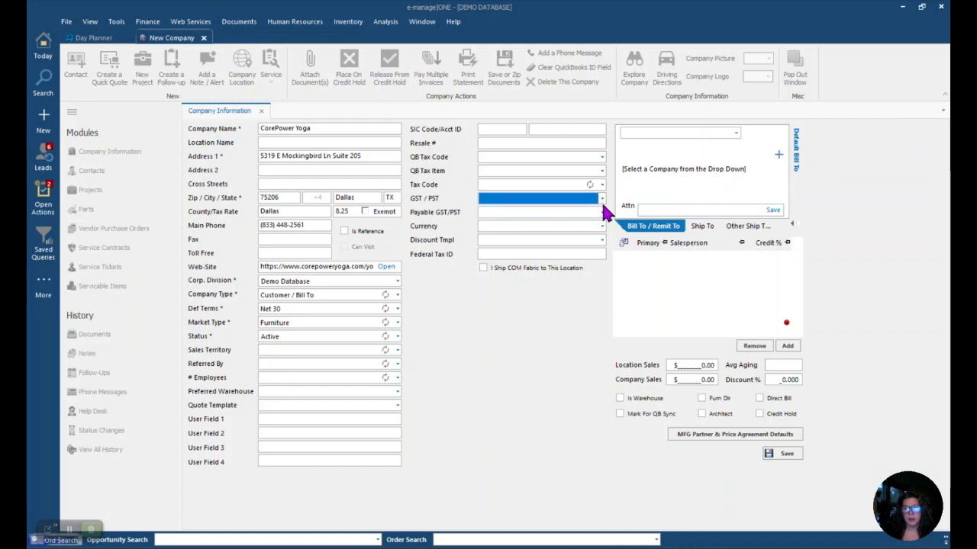
left_click(602, 212)
left_click(603, 212)
left_click(601, 212)
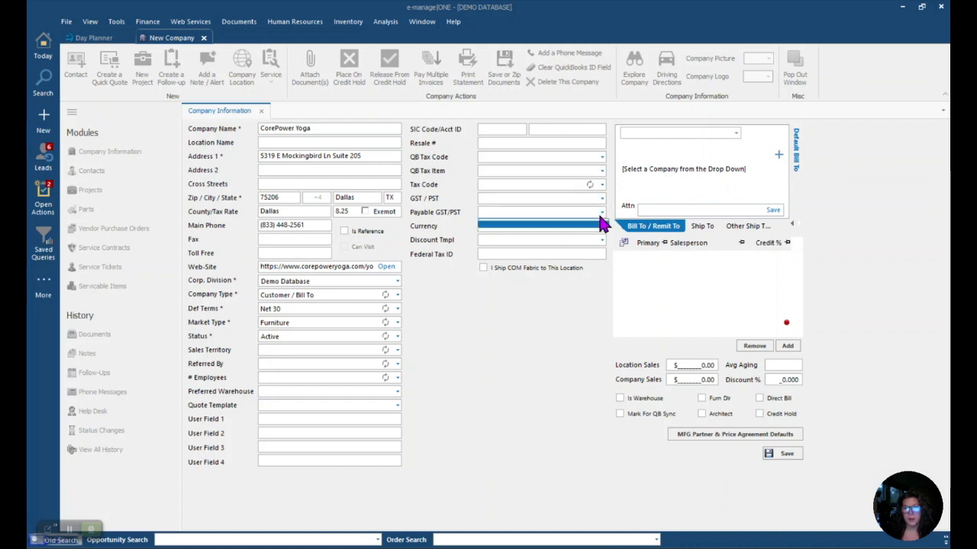
left_click(603, 211)
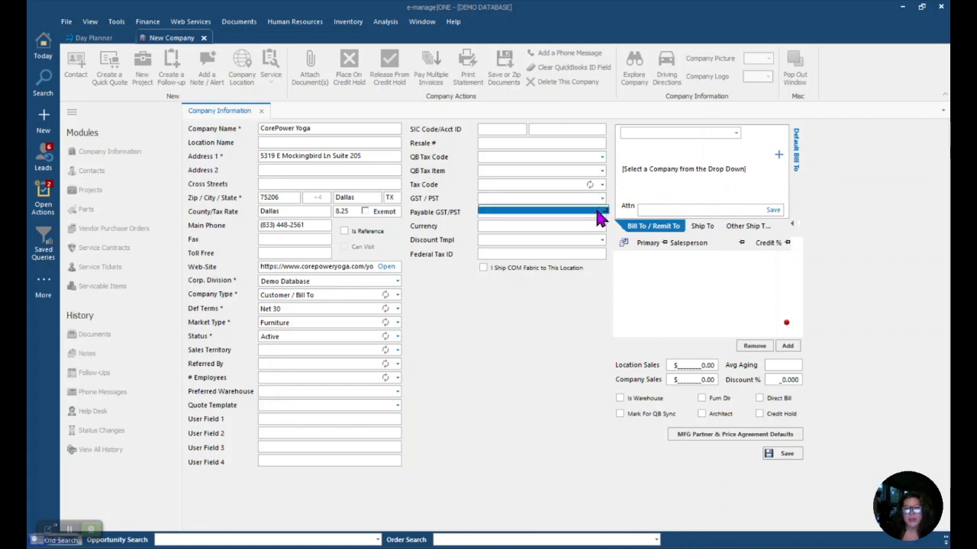
left_click(796, 161)
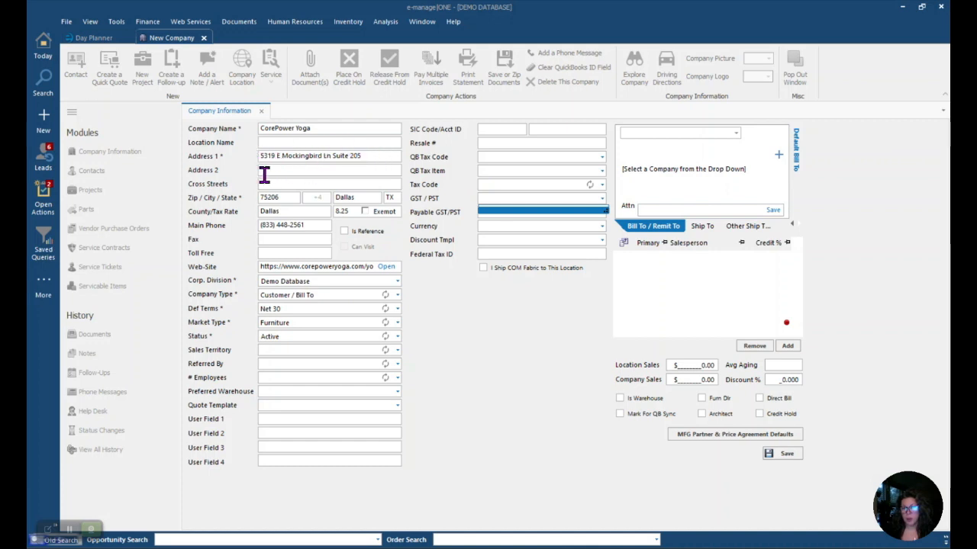
left_click(739, 134)
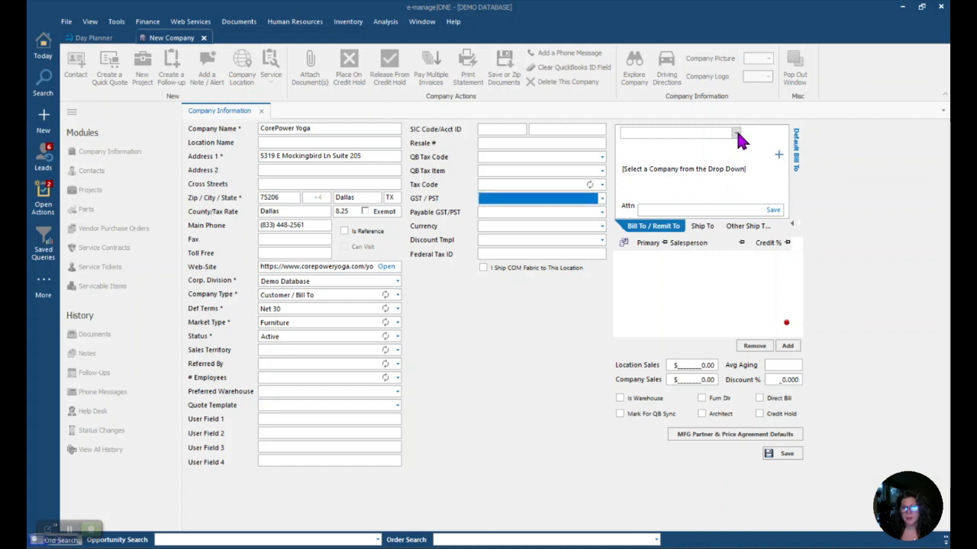
left_click(736, 132)
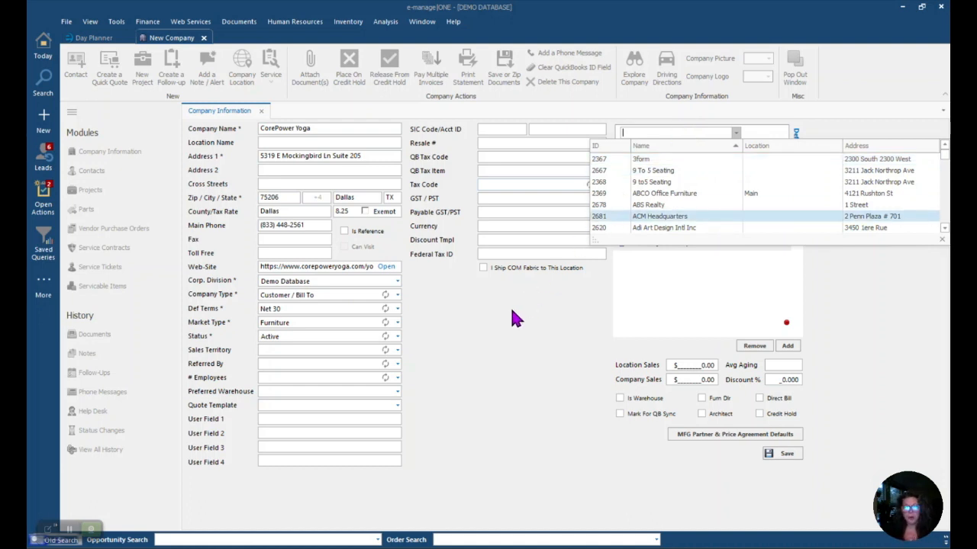
left_click(552, 349)
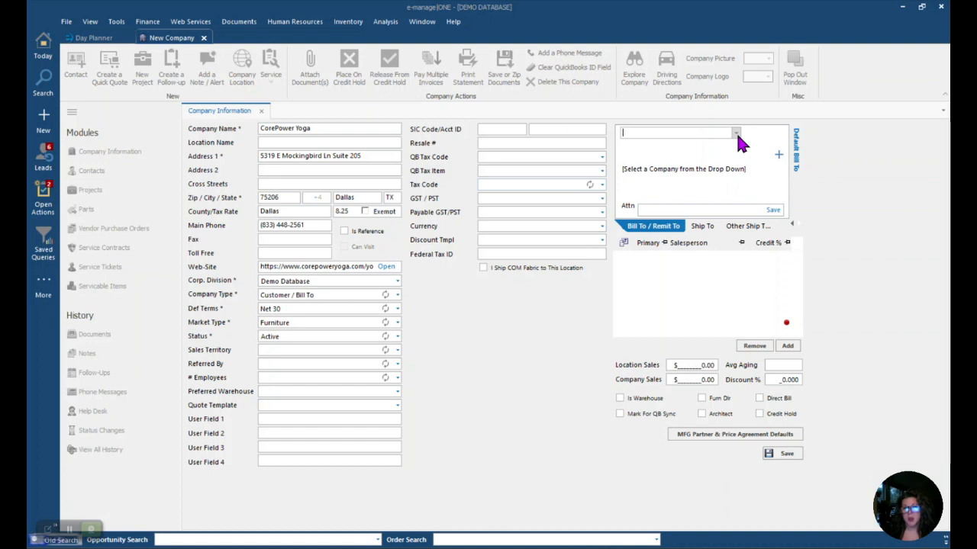
left_click(736, 133)
left_click(544, 315)
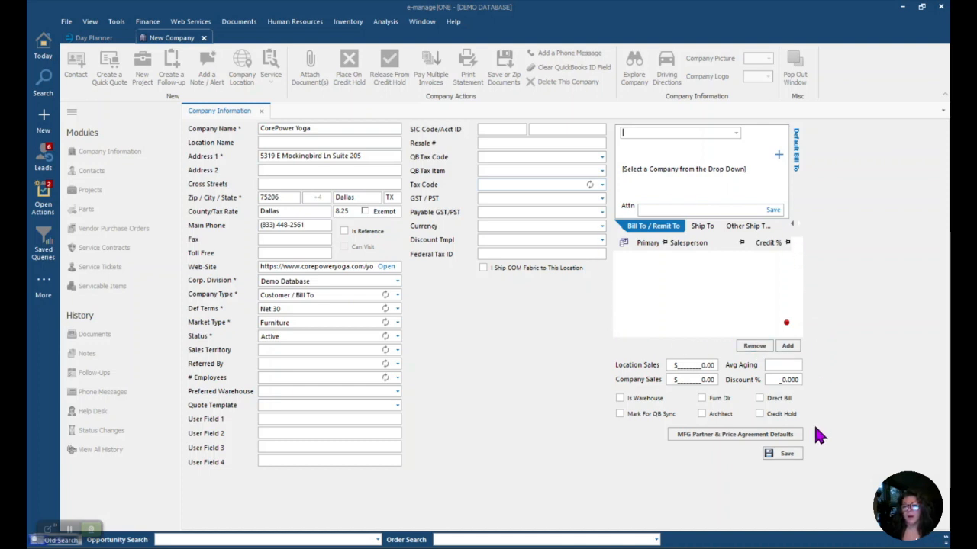
Save the new company and make the first listed salesperson primary with a credit of 100%.
left_click(782, 459)
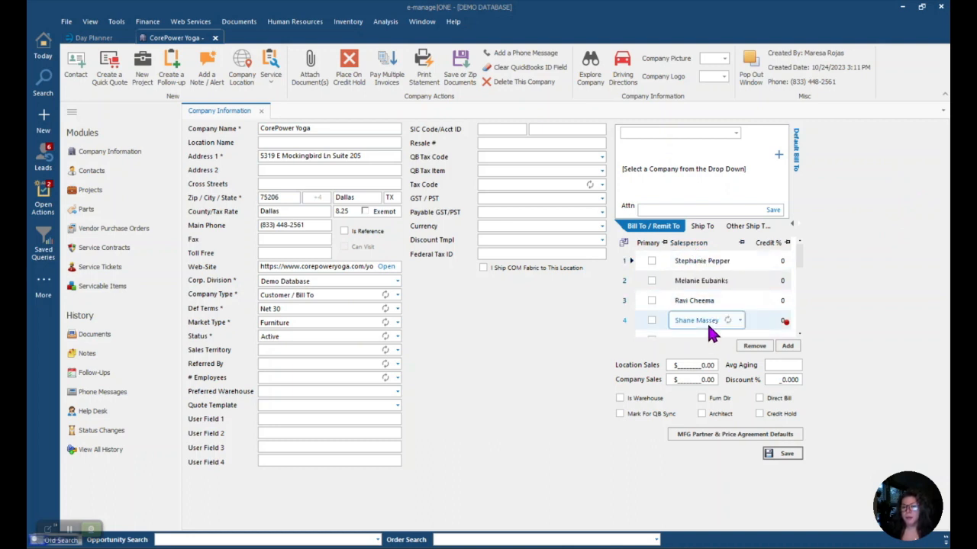
left_click(652, 264)
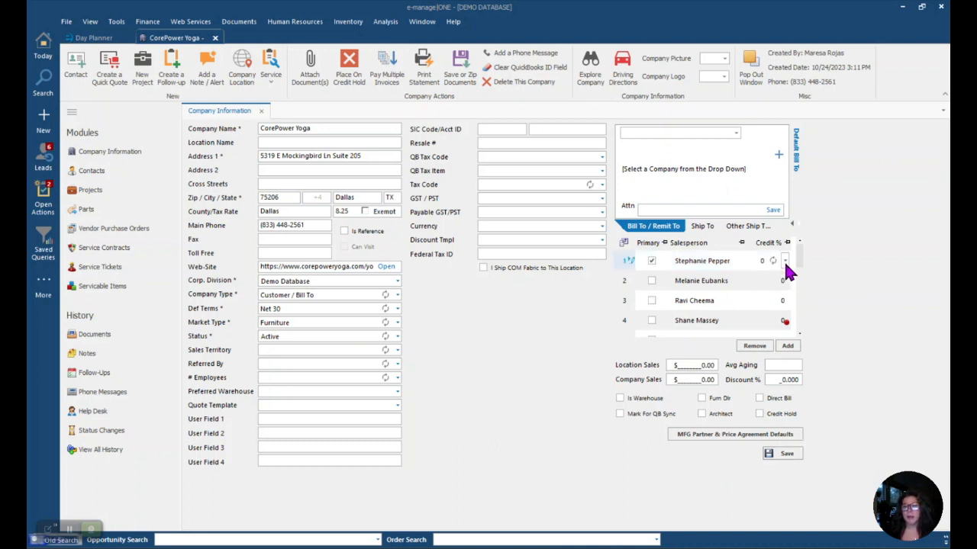
left_click(783, 260)
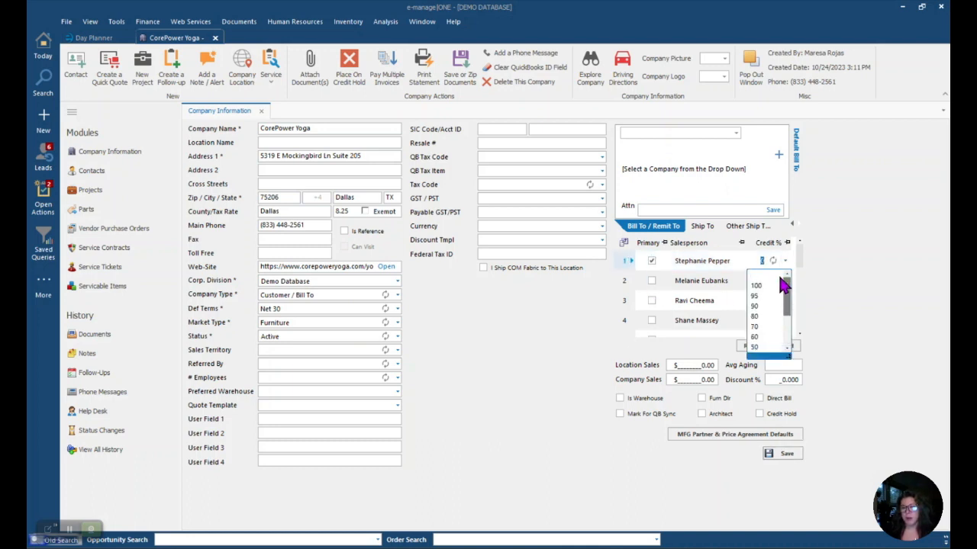
left_click(764, 286)
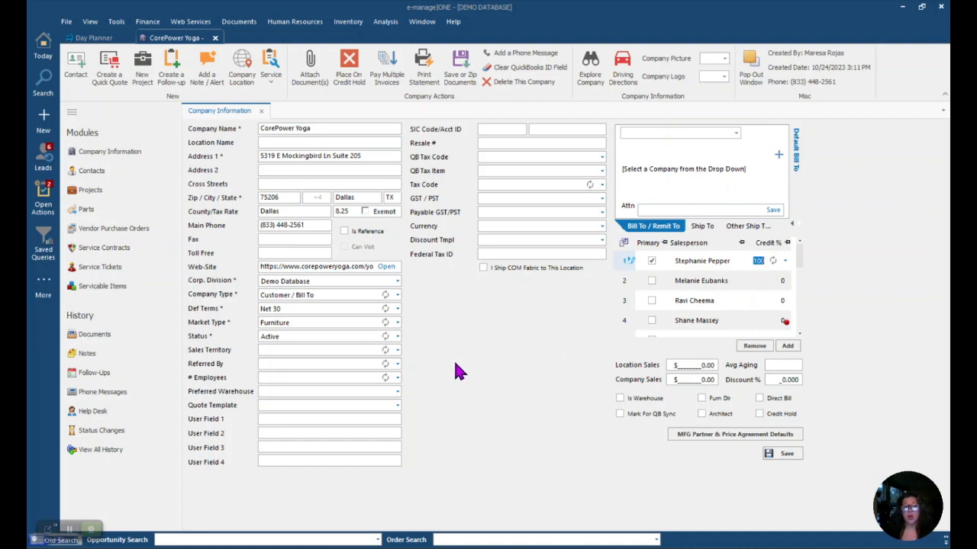
key("ctrl")
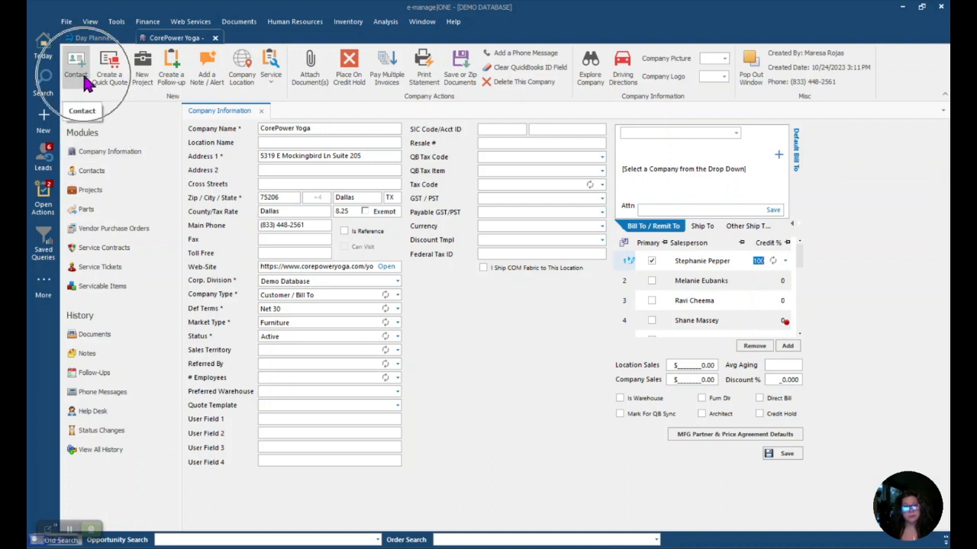
key("ctrl")
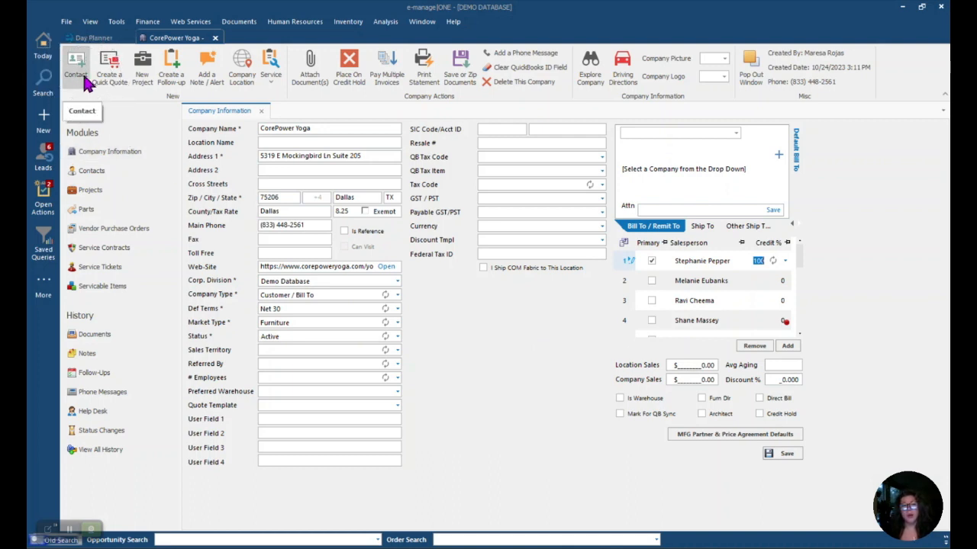